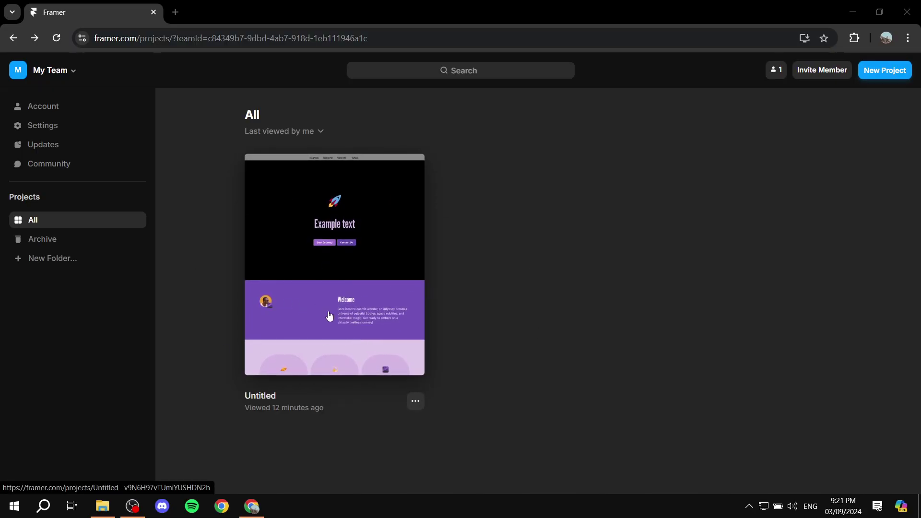
# - Open the Untitled project from the Framer projects dashboard
pyautogui.click(307, 359)
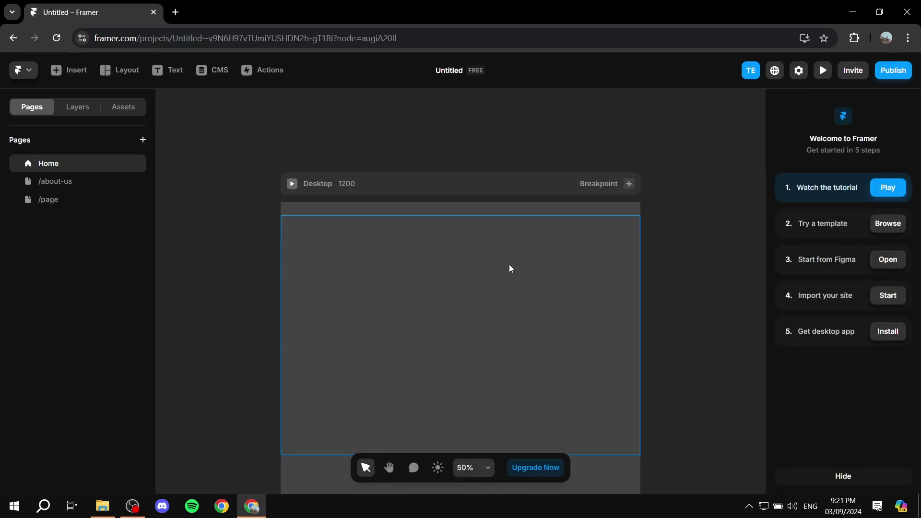
# - Scroll down the canvas to review the Home page's hero, Welcome, stats and Vistas sections
pyautogui.scroll(-10, 509, 264)
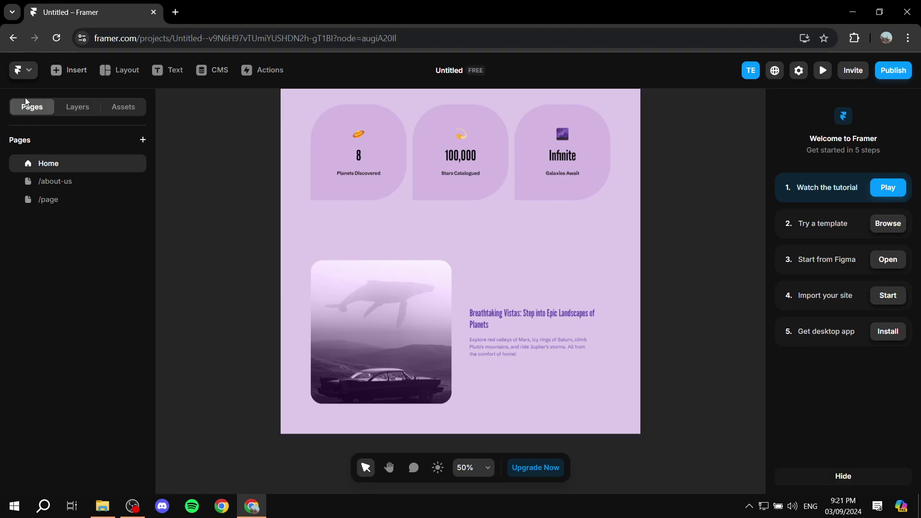
# - Insert the Coming Soon page template with its email signup form as /page-2
pyautogui.click(80, 76)
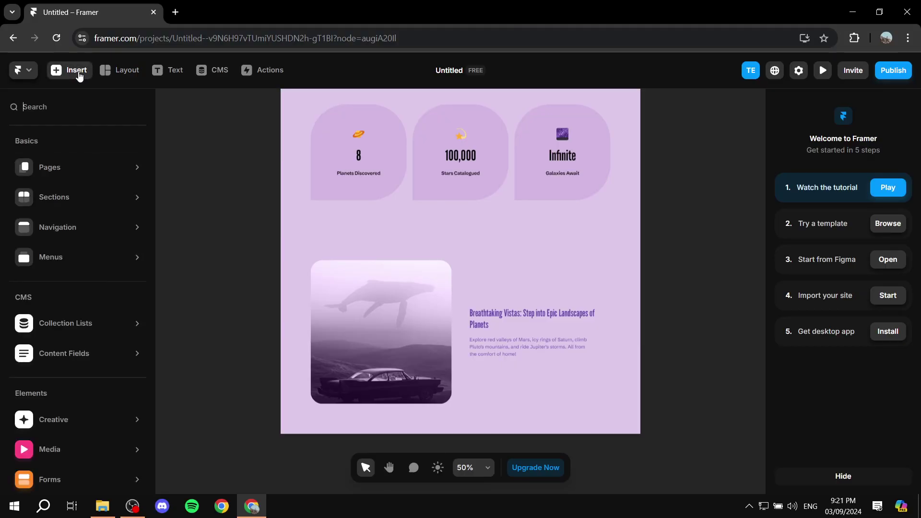
pyautogui.write('input')
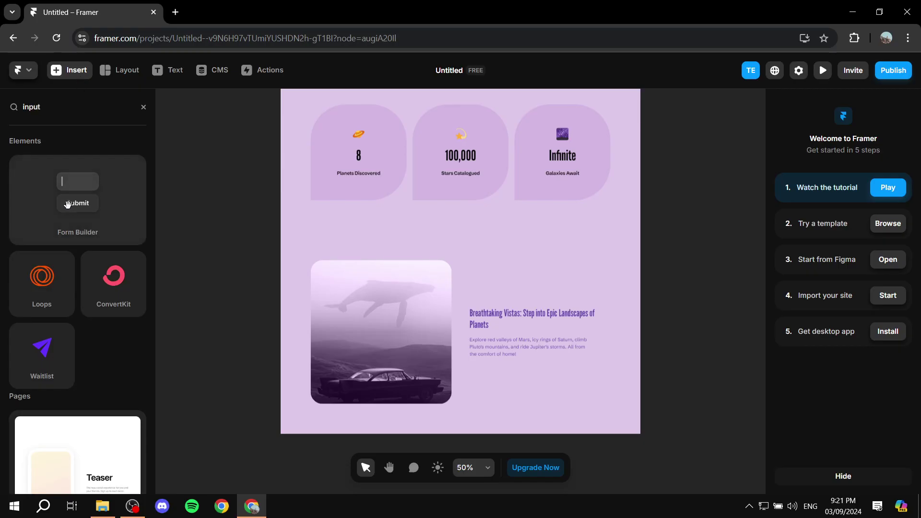
pyautogui.scroll(-5, 67, 205)
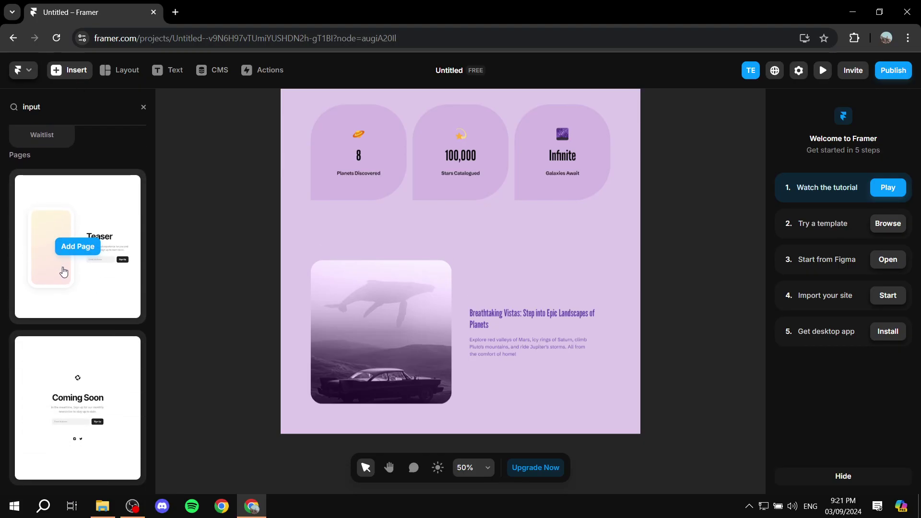
pyautogui.scroll(2, 64, 259)
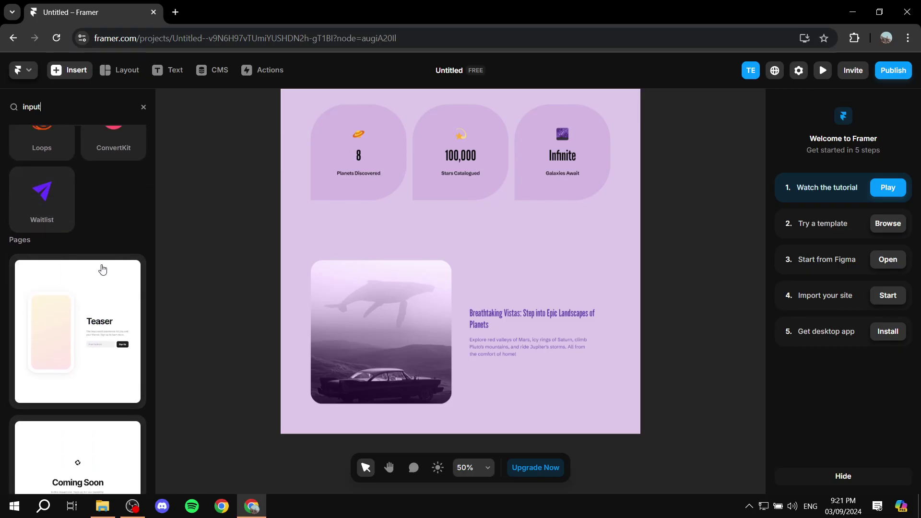
pyautogui.scroll(-2, 102, 269)
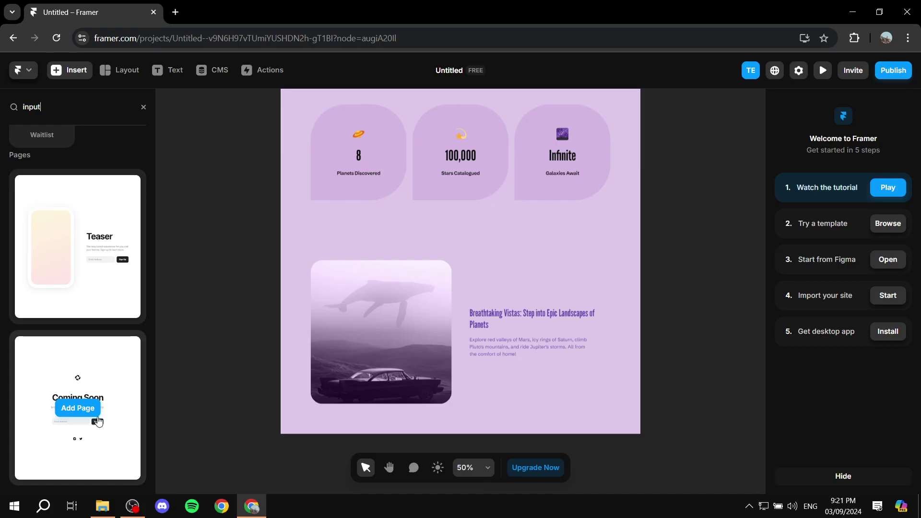
pyautogui.click(85, 408)
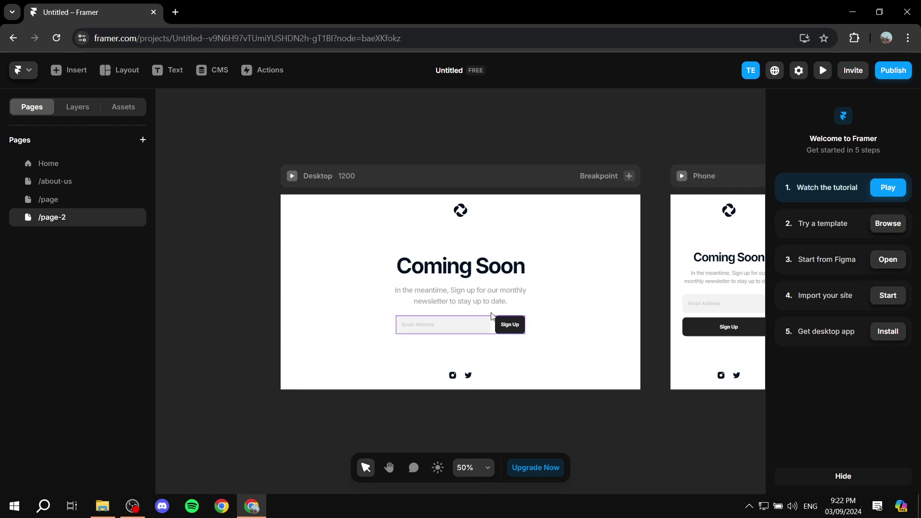
pyautogui.scroll(3, 496, 309)
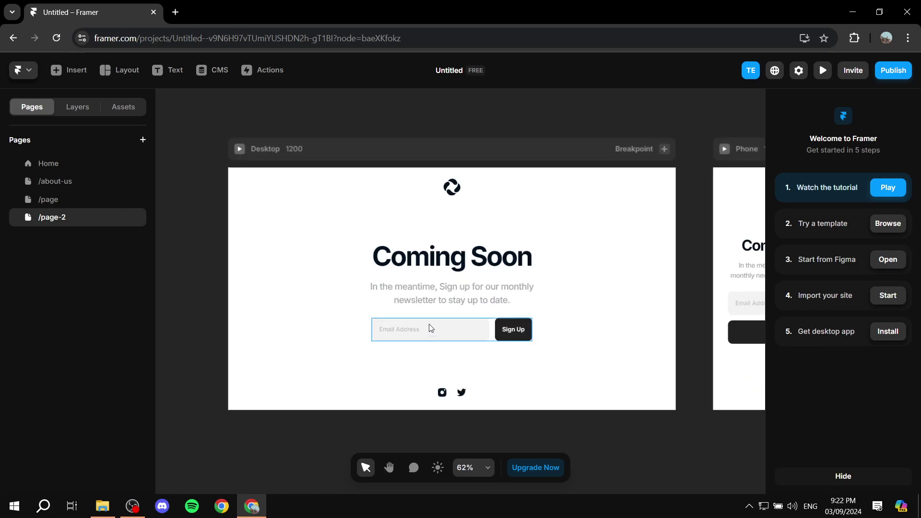
pyautogui.scroll(2, 431, 328)
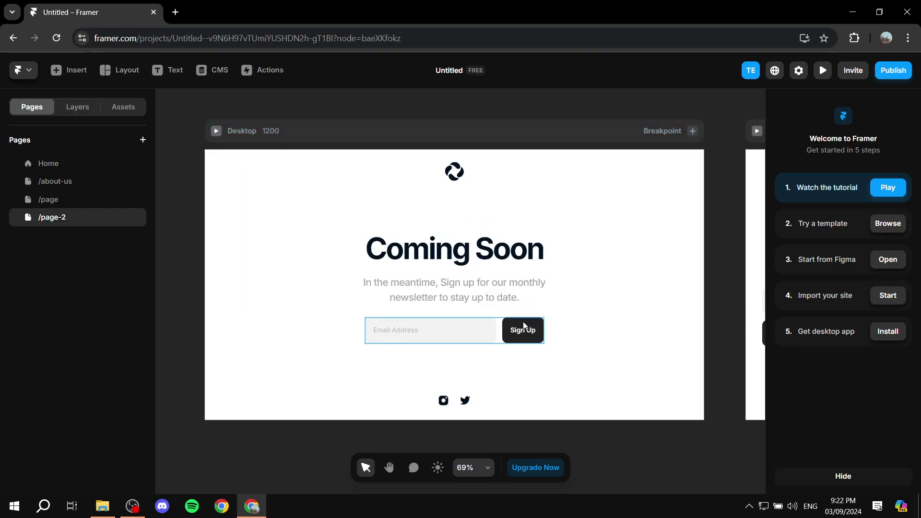
pyautogui.scroll(1, 479, 302)
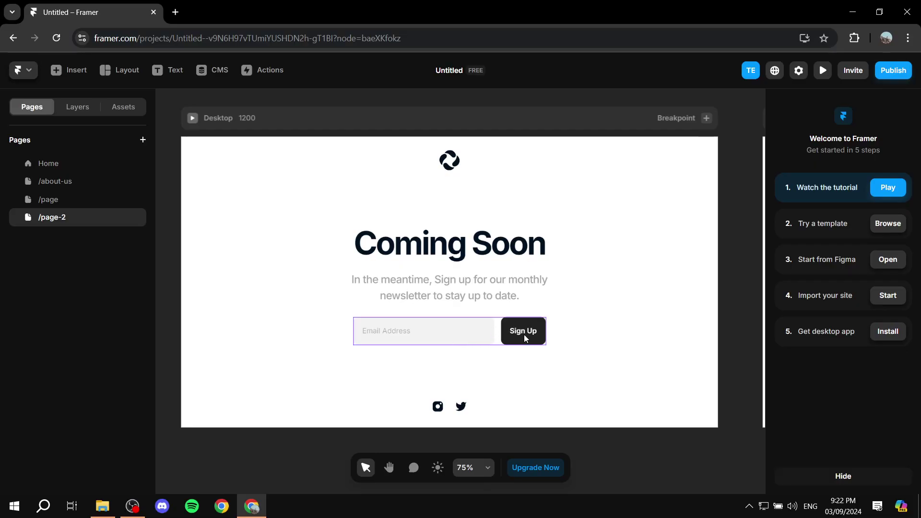
# - Find the email form's empty Mailchimp URL field, then open Mailchimp's Audience Dashboard in a new tab
pyautogui.click(503, 335)
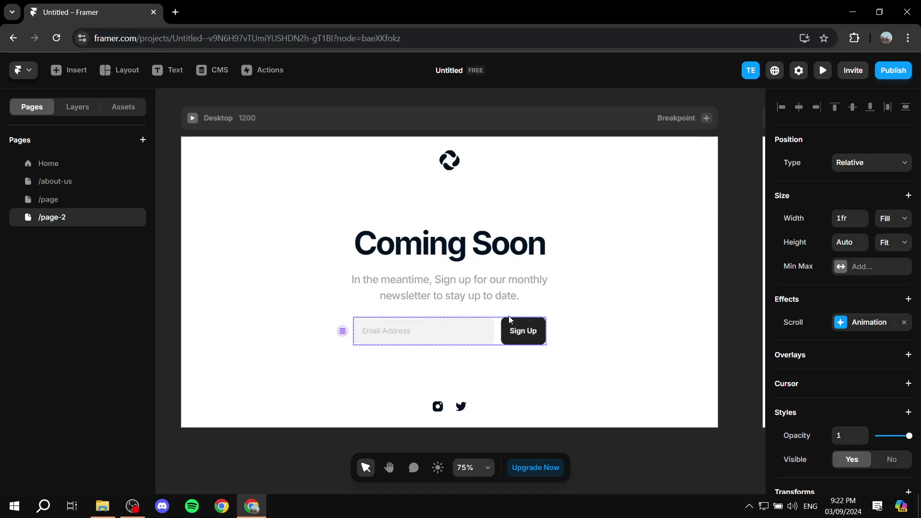
pyautogui.scroll(-5, 900, 286)
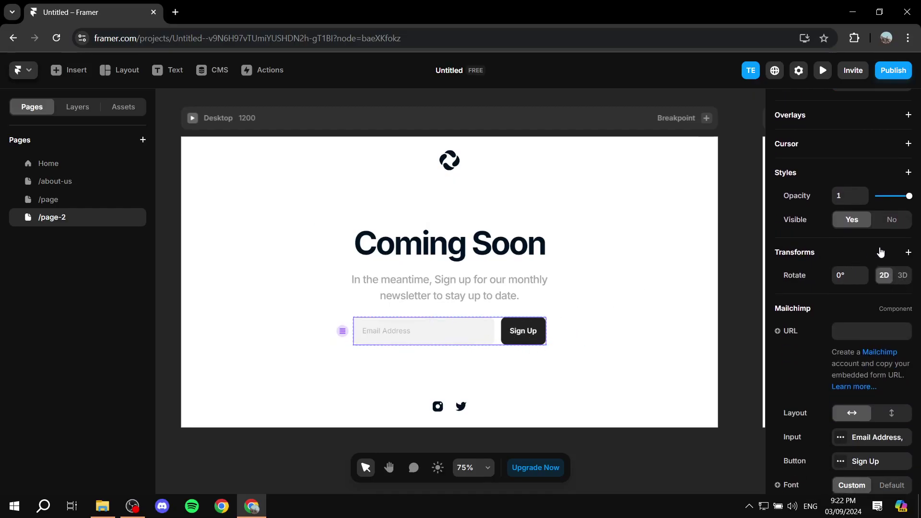
pyautogui.scroll(-1, 881, 253)
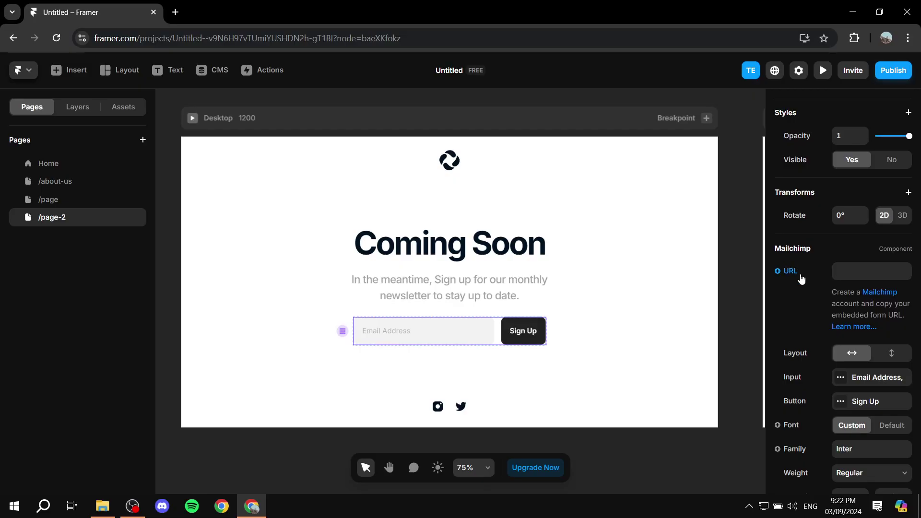
pyautogui.click(870, 270)
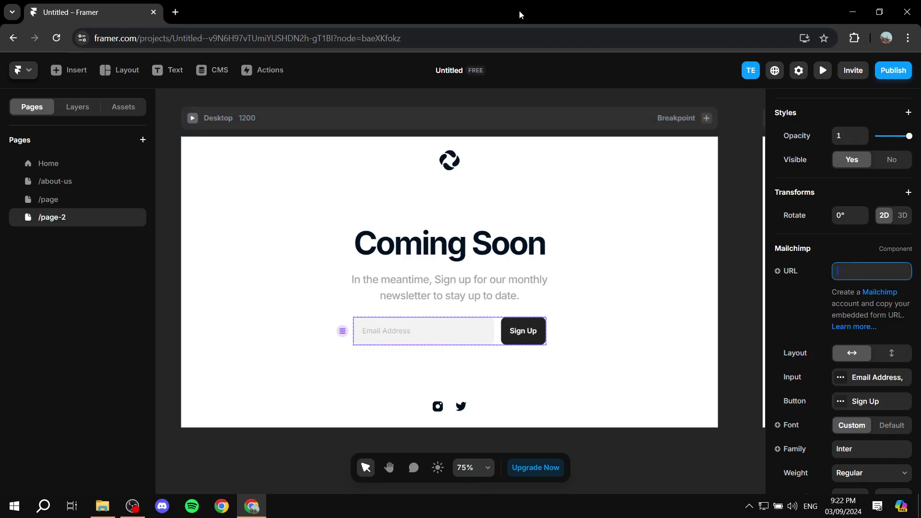
pyautogui.hotkey('ctrl', 'shift', 't')
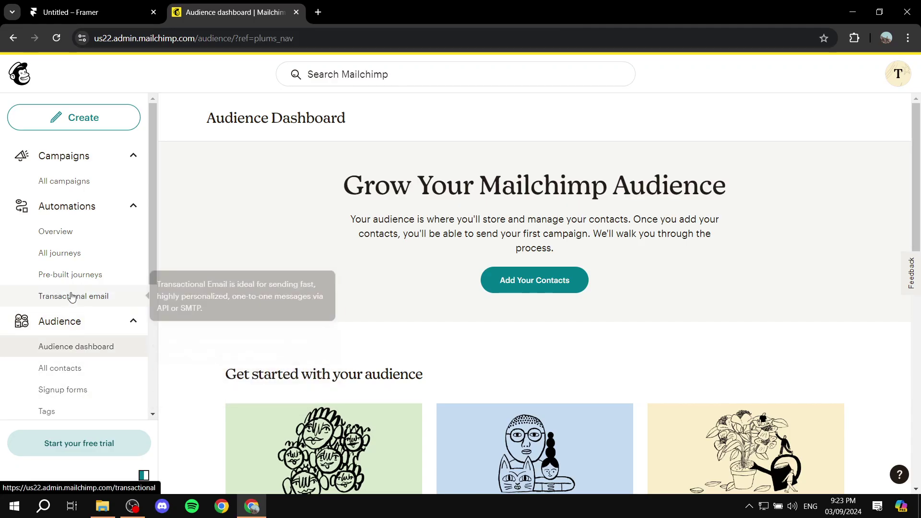
# - Go to Audience > Signup forms and start creating a new form
pyautogui.scroll(-2, 76, 291)
pyautogui.scroll(-1, 79, 298)
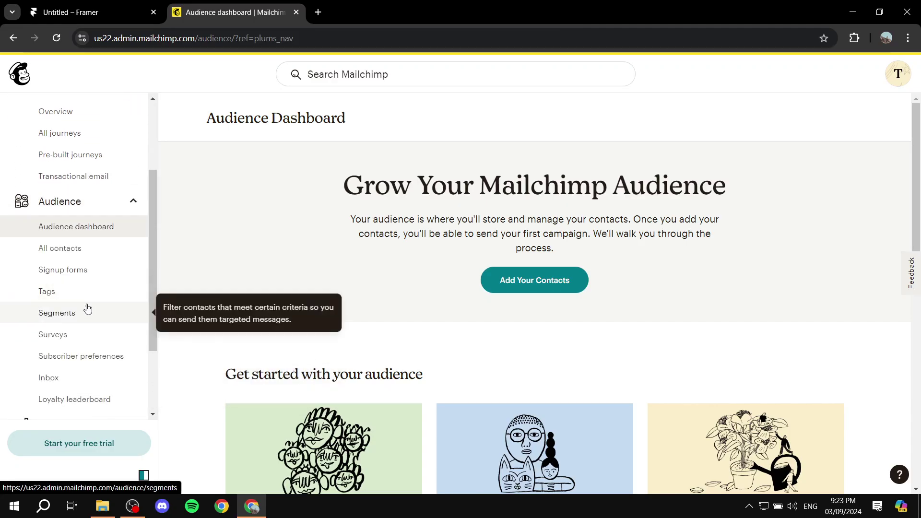
pyautogui.click(67, 273)
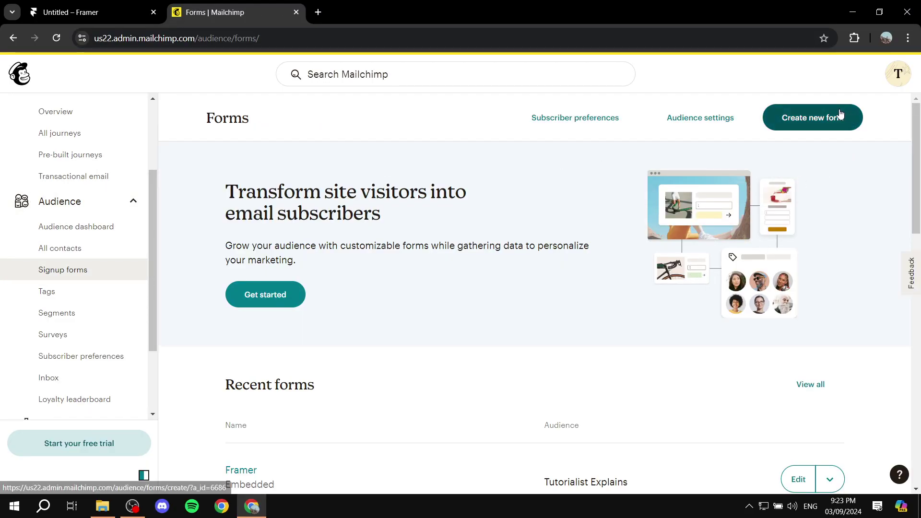
pyautogui.click(812, 123)
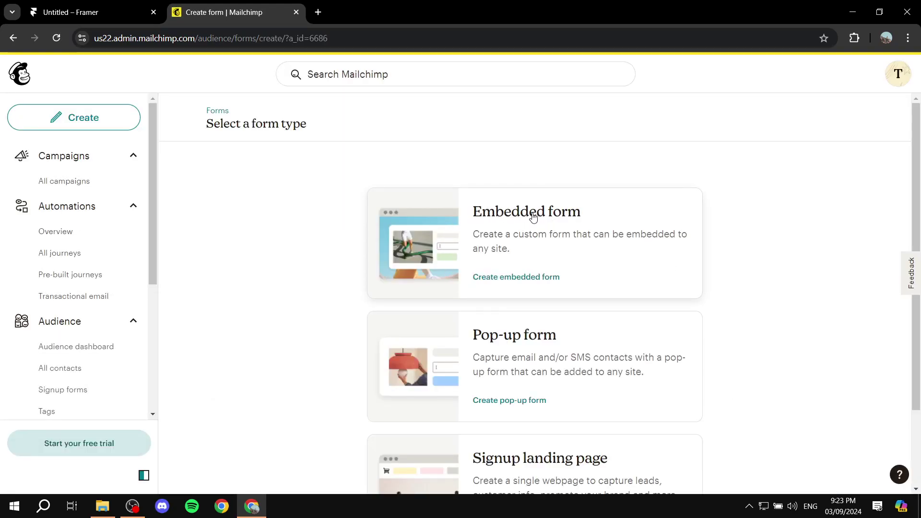
# - Create an embedded form named 'Tutorial for framer' for the existing audience
pyautogui.click(549, 223)
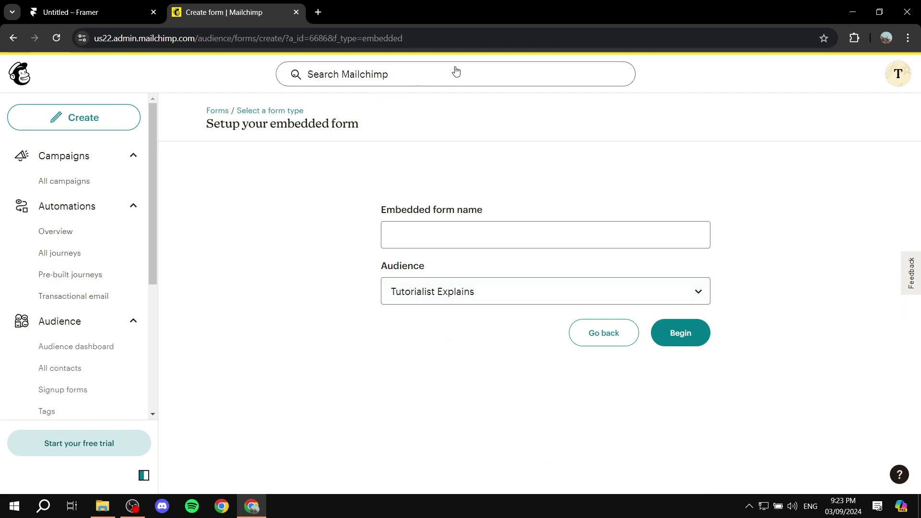
pyautogui.click(473, 230)
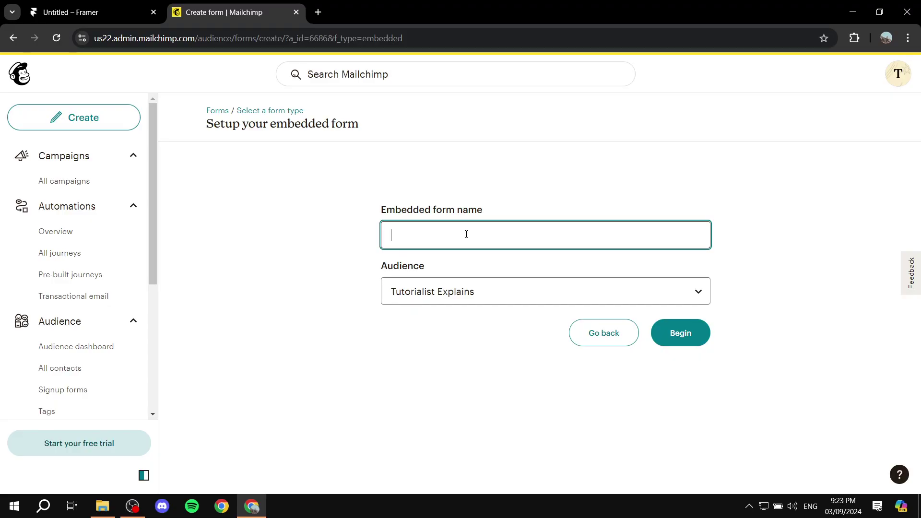
pyautogui.write('utorial fo')
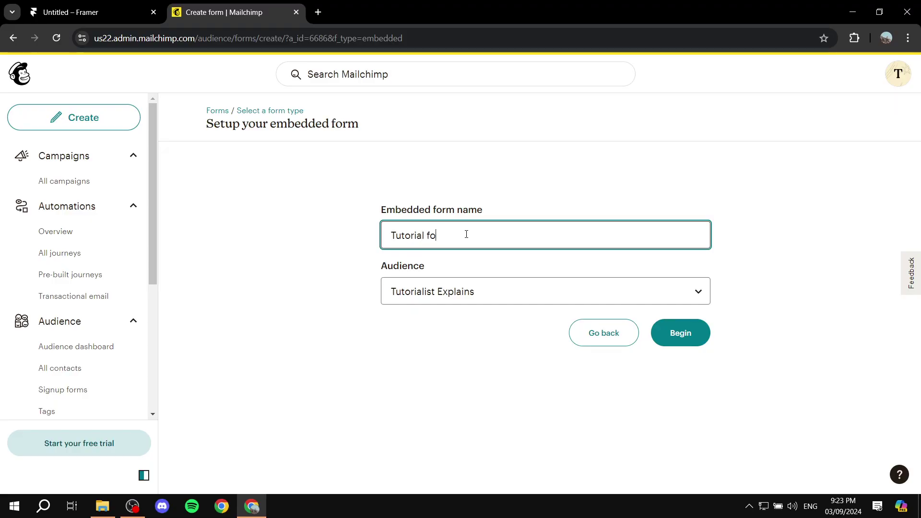
pyautogui.write('r framer')
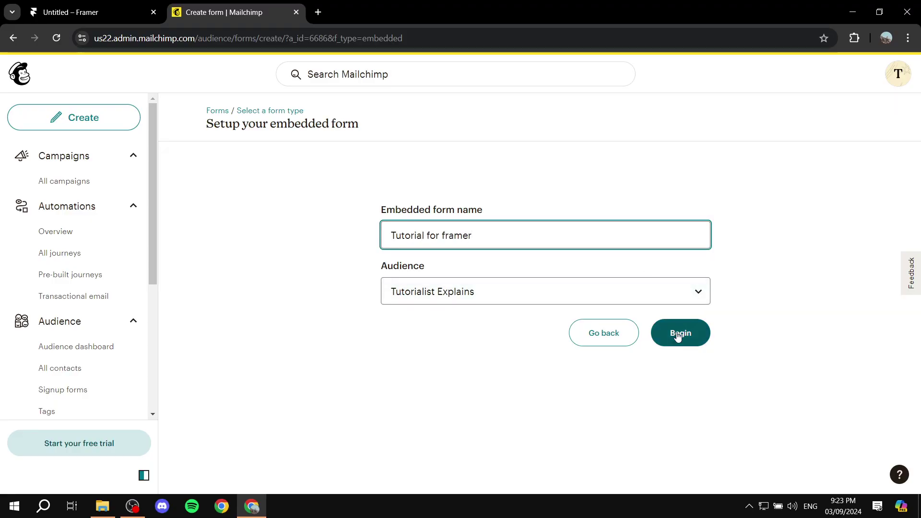
pyautogui.click(659, 292)
pyautogui.click(682, 319)
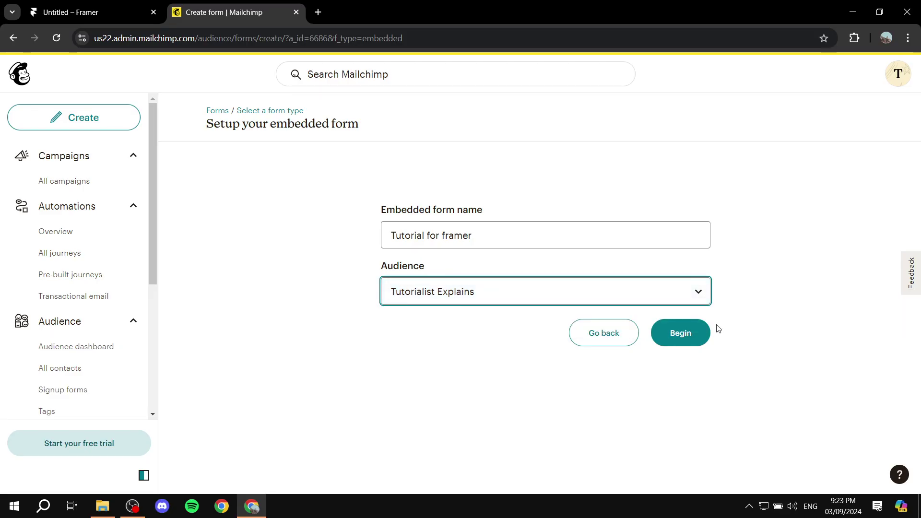
# - Continue through the form editor to the 'Your form is ready!' embedded code page
pyautogui.click(679, 326)
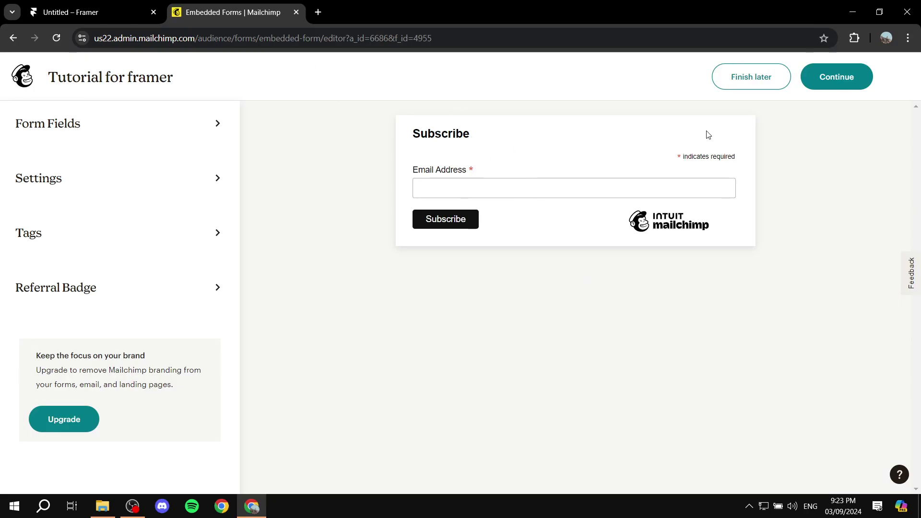
pyautogui.click(846, 81)
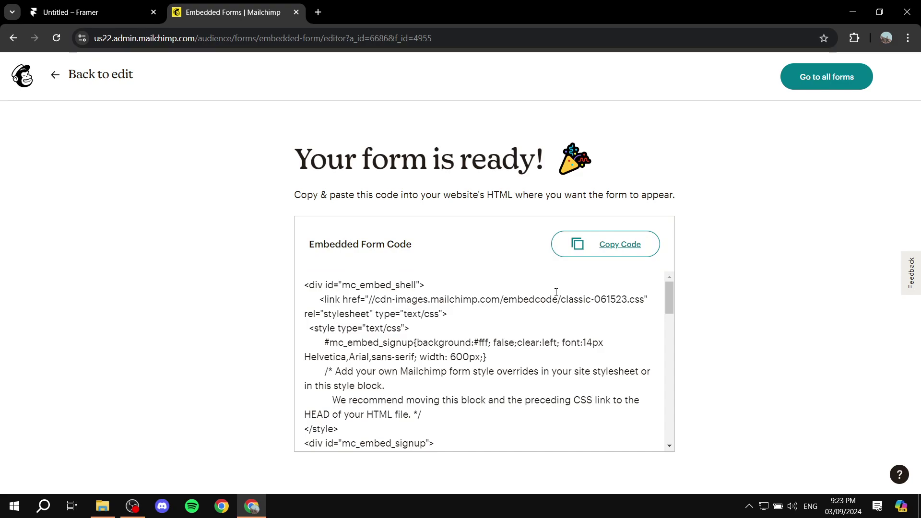
# - Select and copy the form action URL from the embedded code, then return to Framer
pyautogui.scroll(-3, 527, 303)
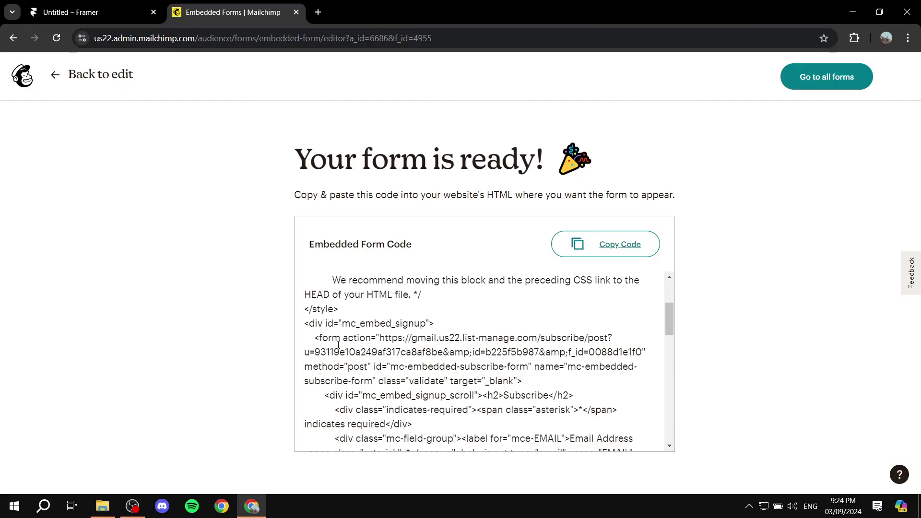
pyautogui.moveTo(308, 336); pyautogui.dragTo(333, 337)
pyautogui.scroll(3, 383, 317)
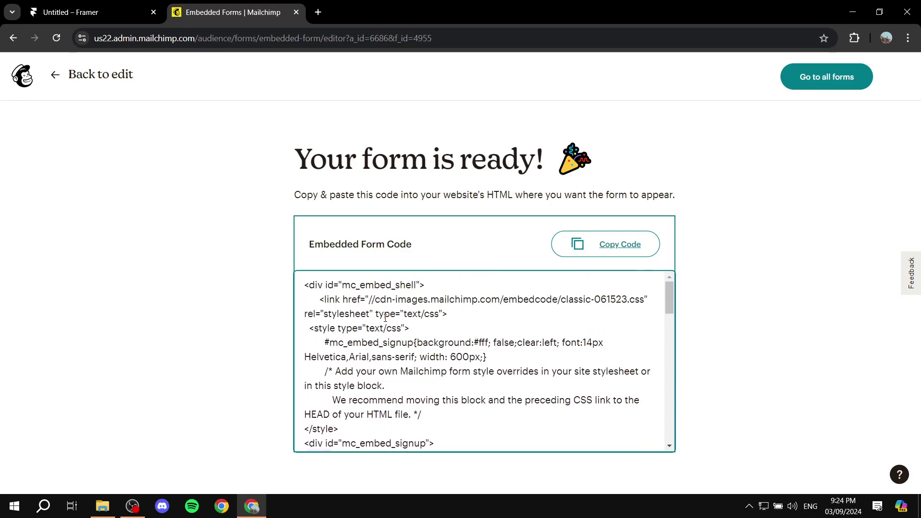
pyautogui.scroll(-3, 386, 313)
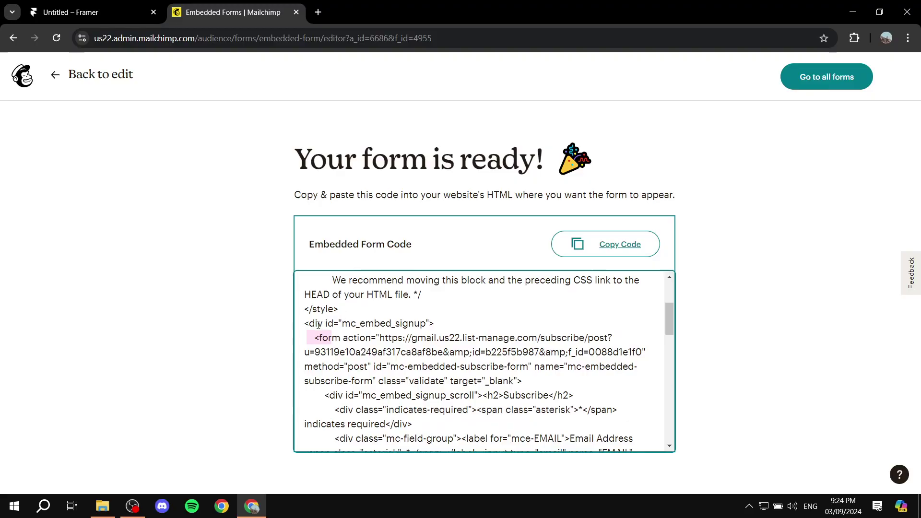
pyautogui.click(314, 339)
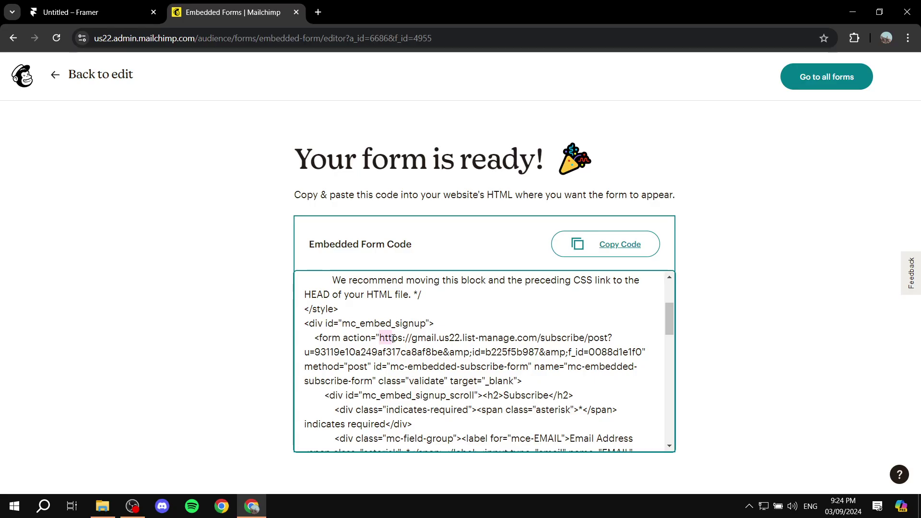
pyautogui.moveTo(379, 336); pyautogui.dragTo(644, 352)
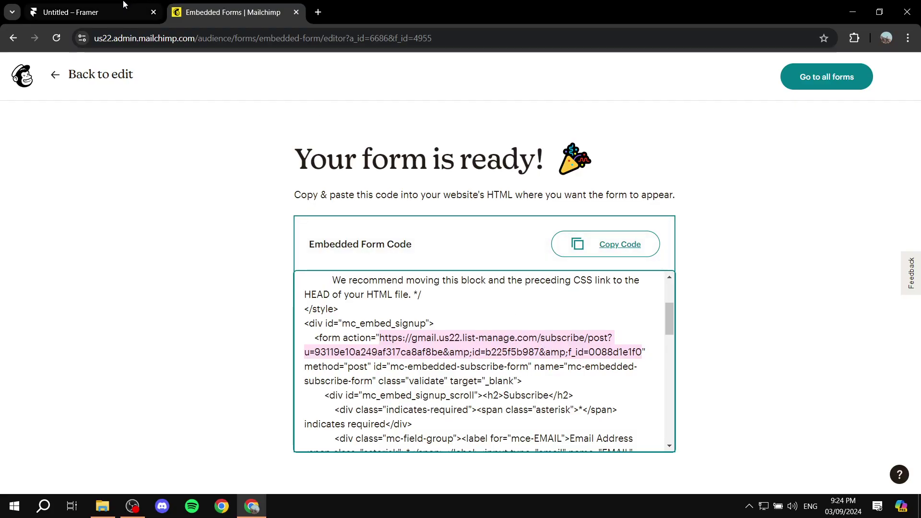
pyautogui.click(67, 3)
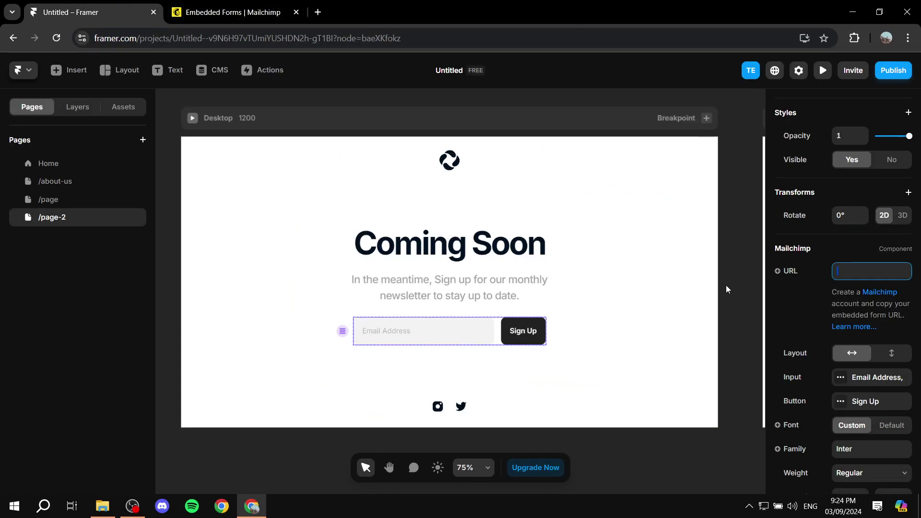
pyautogui.rightClick(865, 270)
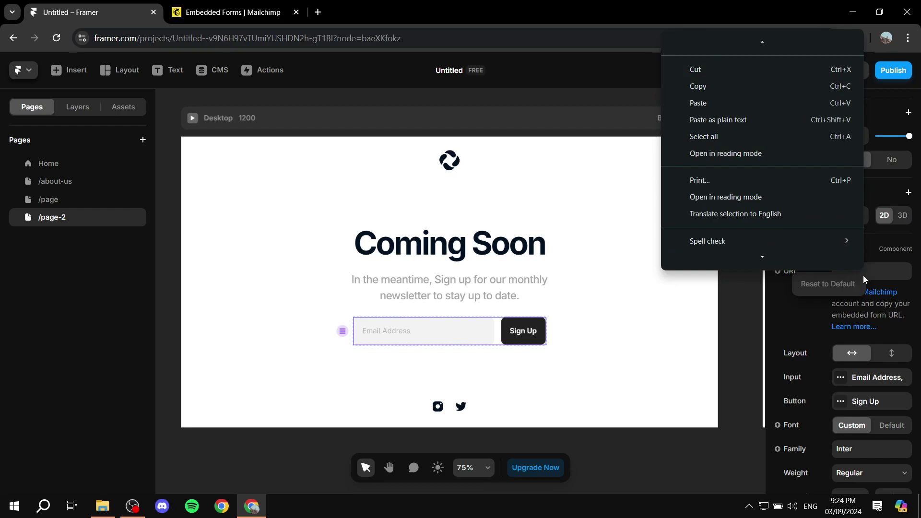
pyautogui.click(886, 265)
pyautogui.hotkey('ctrl', 'v')
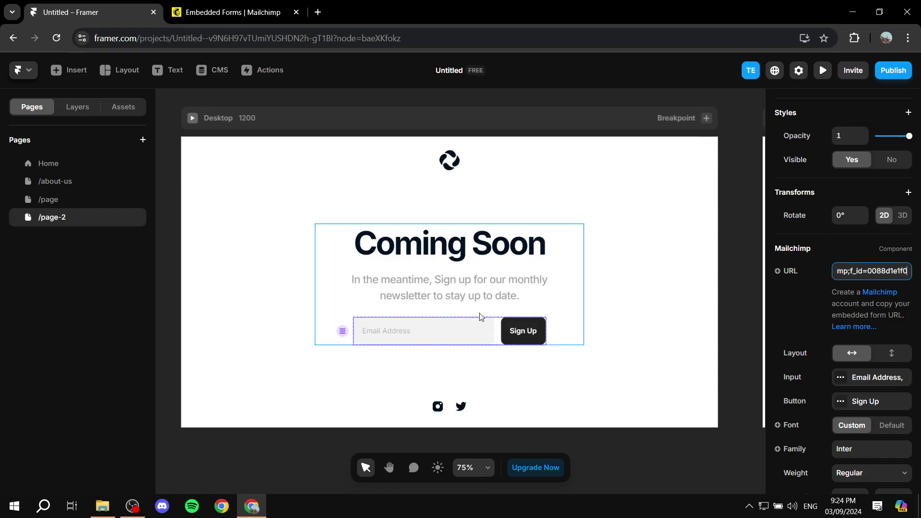
pyautogui.click(224, 6)
pyautogui.click(122, 8)
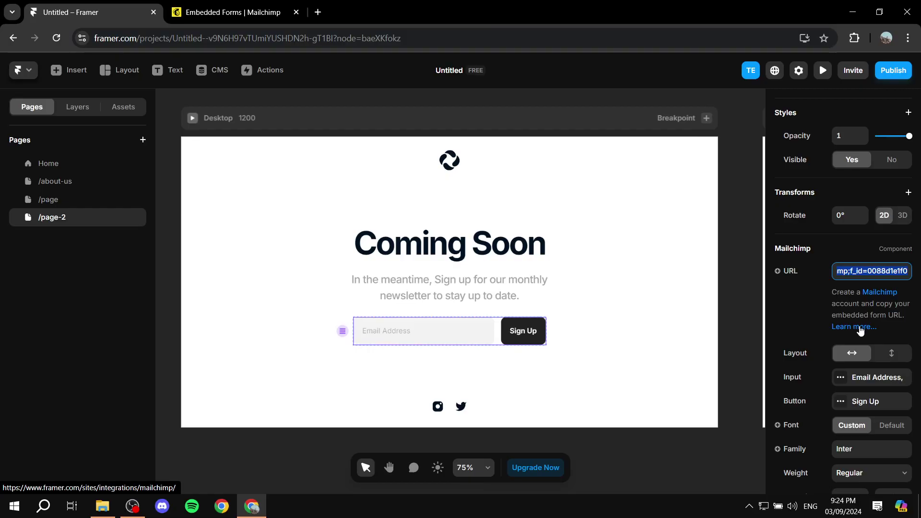
pyautogui.click(799, 308)
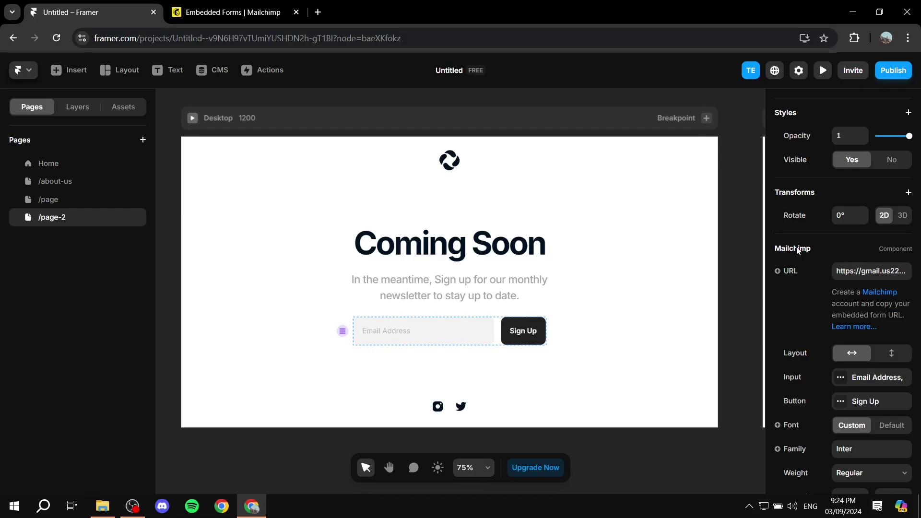